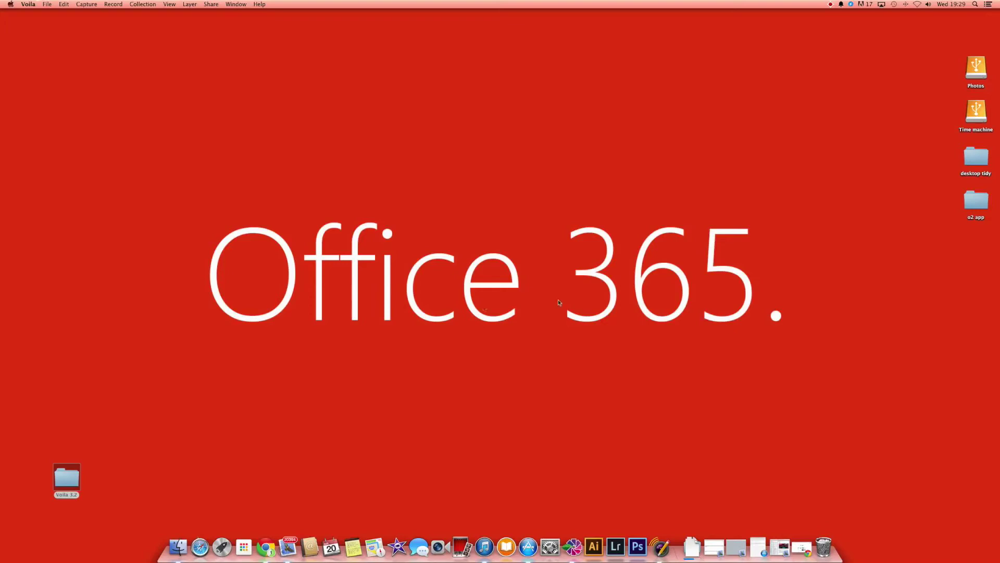
Step: In Chrome, search Google for 'office 365' and open the Sign in to Office 365 result
{"action": "left_click", "coordinate": [267, 547]}
{"action": "left_click", "coordinate": [456, 238]}
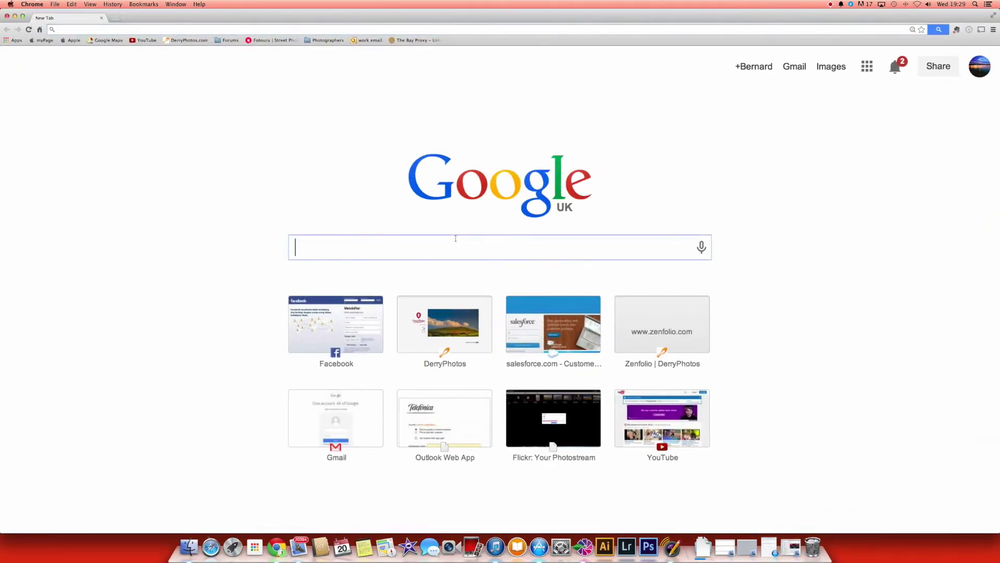
{"action": "type", "text": "office"}
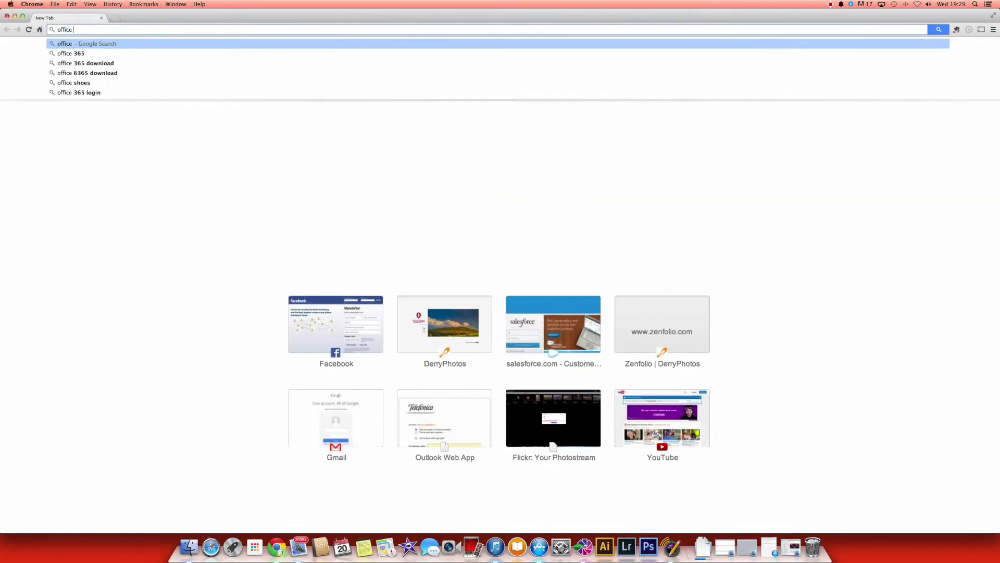
{"action": "type", "text": " 3655"}
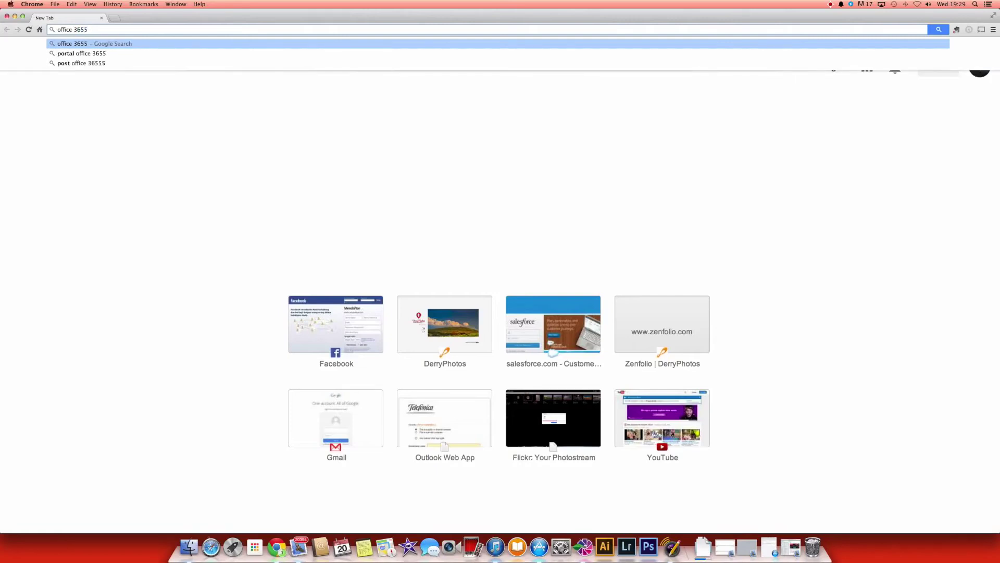
{"action": "key", "text": "BackSpace"}
{"action": "key", "text": "Return"}
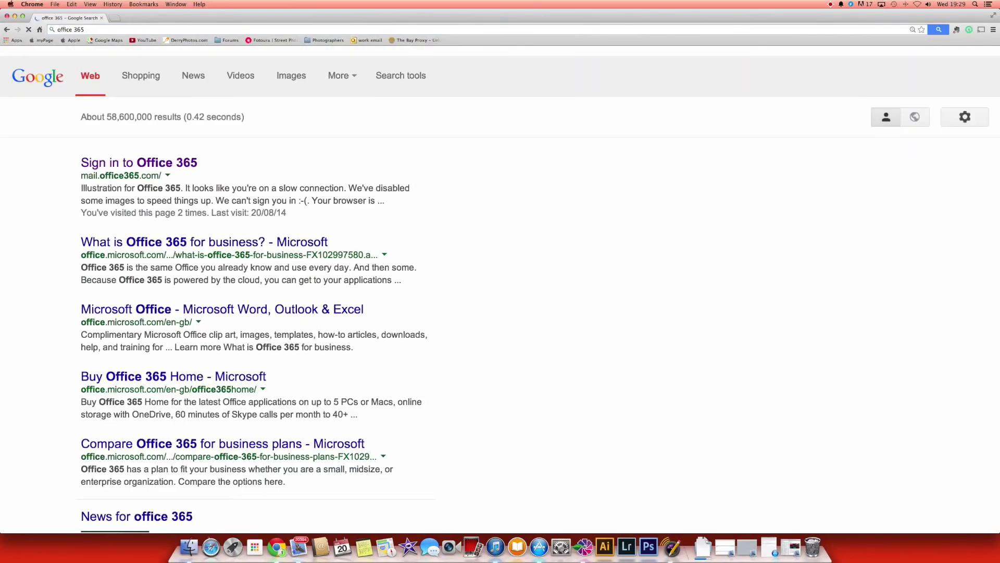
{"action": "left_click", "coordinate": [174, 163]}
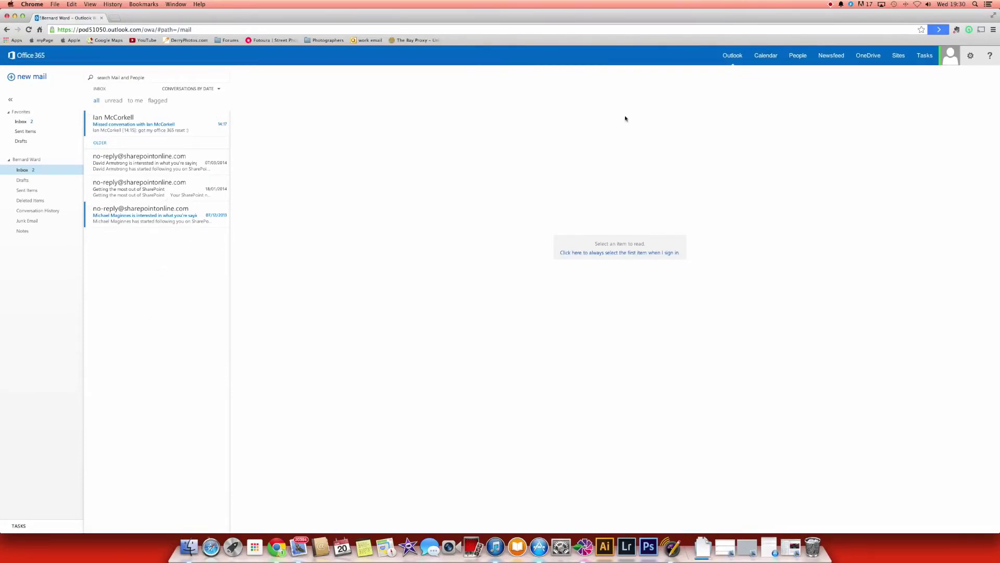
Step: Go through the settings gear to Office 365 settings and its Software page
{"action": "left_click", "coordinate": [972, 58]}
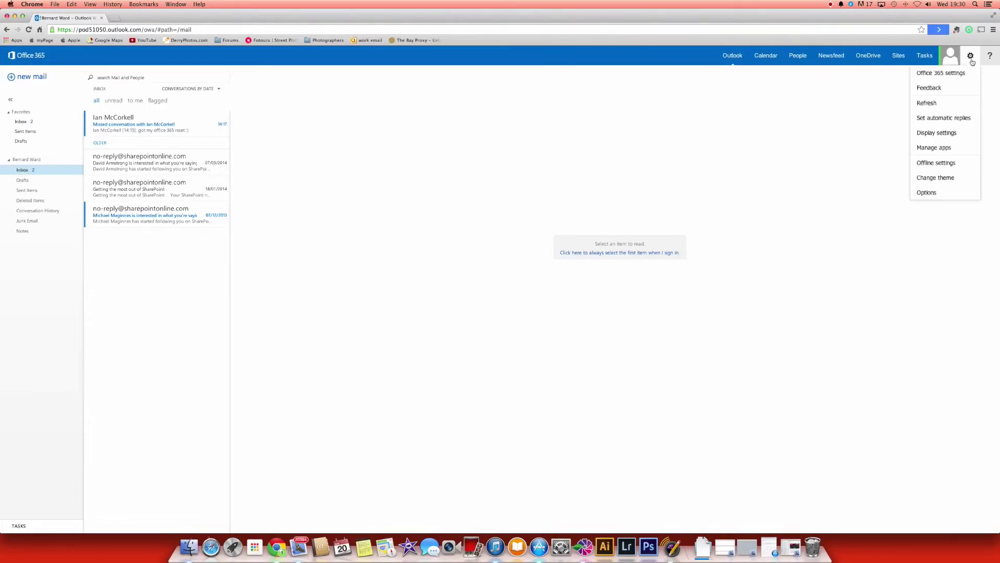
{"action": "left_click", "coordinate": [941, 73]}
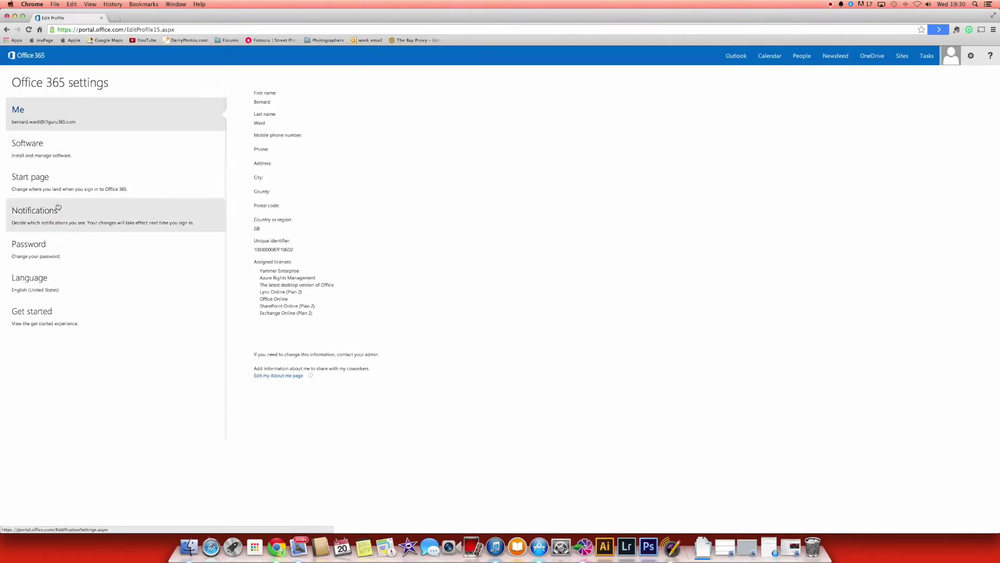
{"action": "left_click", "coordinate": [34, 158]}
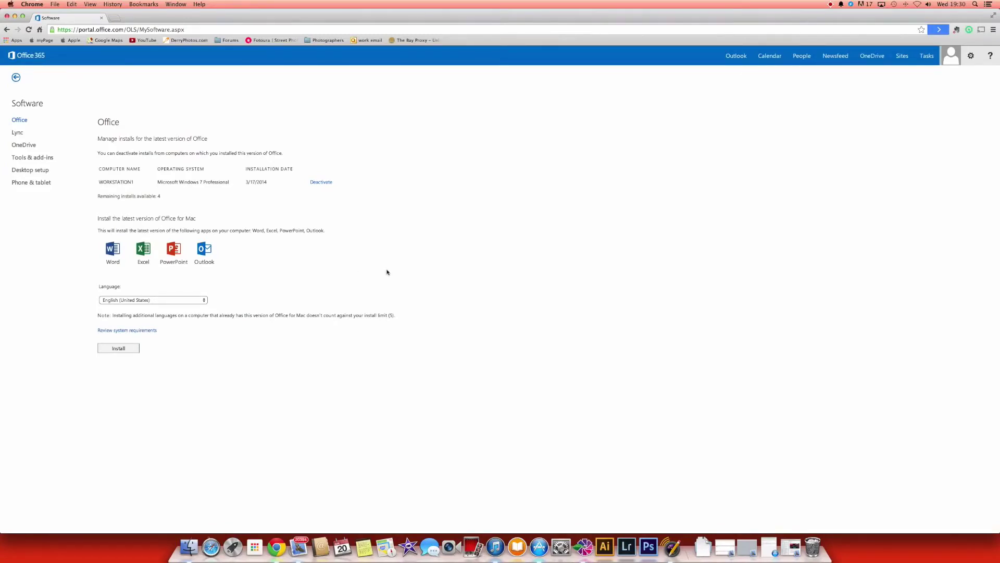
Step: Install the latest Office for Mac and open the downloaded disk image's options menu
{"action": "left_click", "coordinate": [122, 353]}
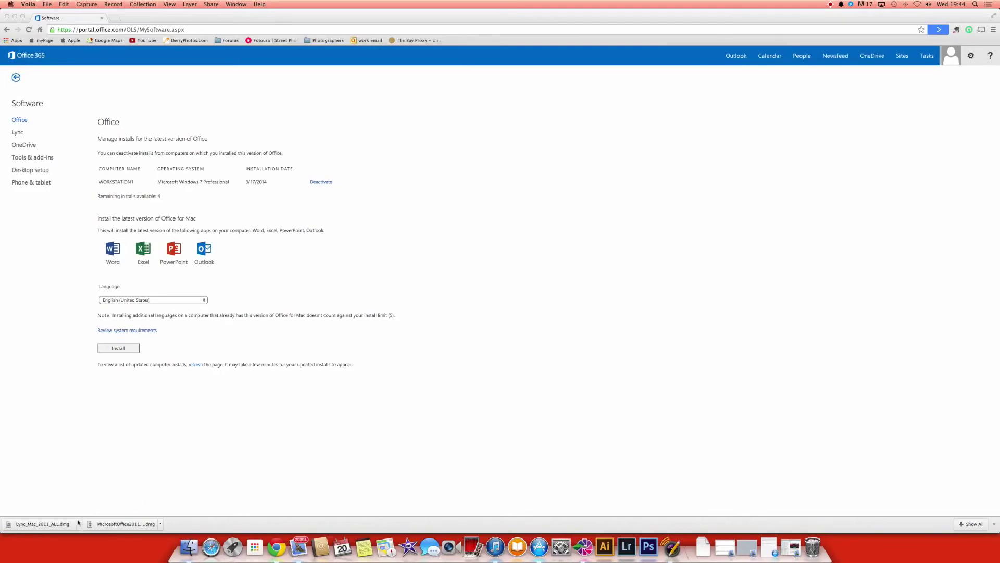
{"action": "left_click", "coordinate": [160, 524]}
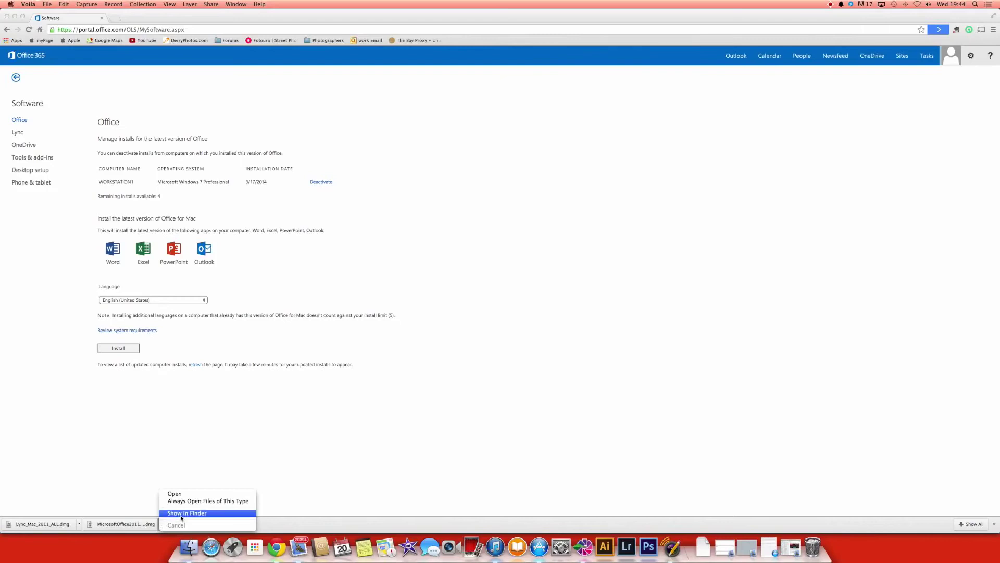
Step: Reveal MicrosoftOffice2011 (1).dmg in Finder, mount it, and launch the Office Installer
{"action": "left_click", "coordinate": [182, 517]}
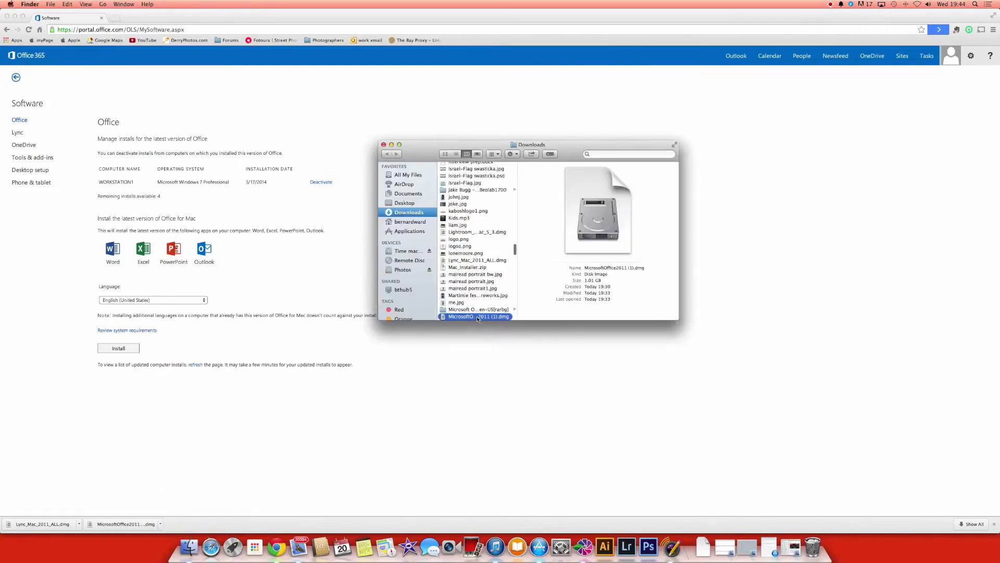
{"action": "double_click", "coordinate": [476, 315]}
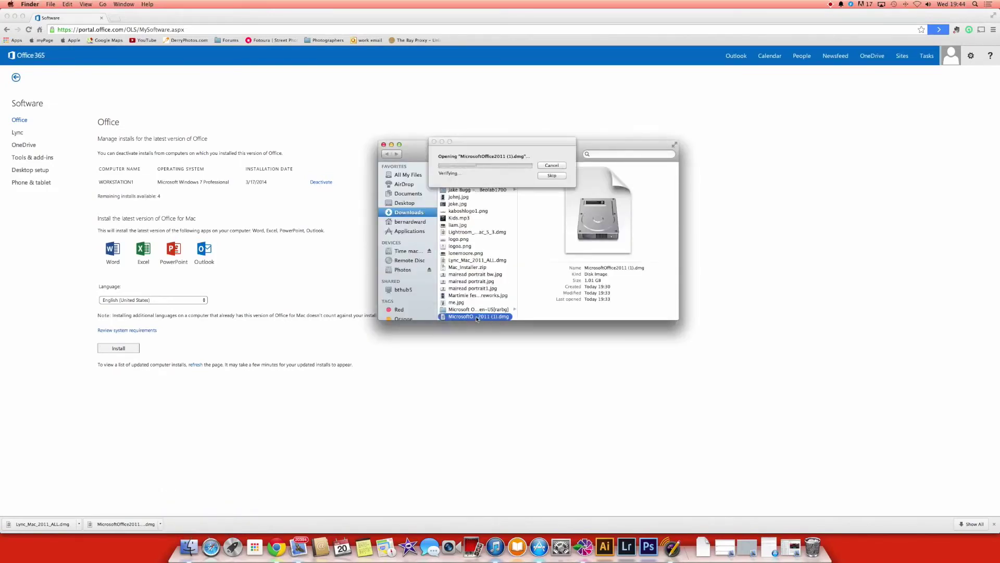
{"action": "left_click", "coordinate": [391, 145]}
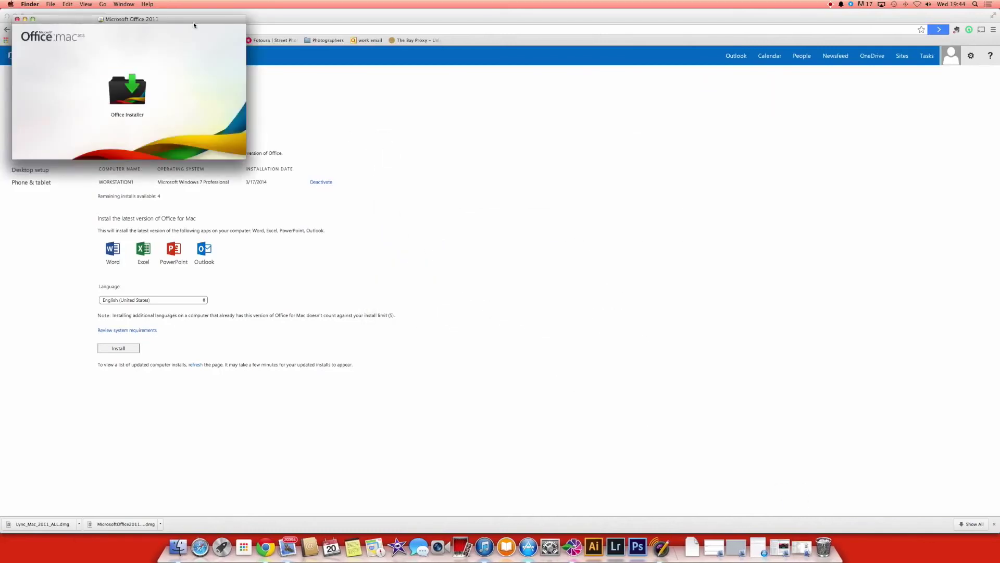
{"action": "left_click_drag", "start_coordinate": [188, 21], "coordinate": [469, 117]}
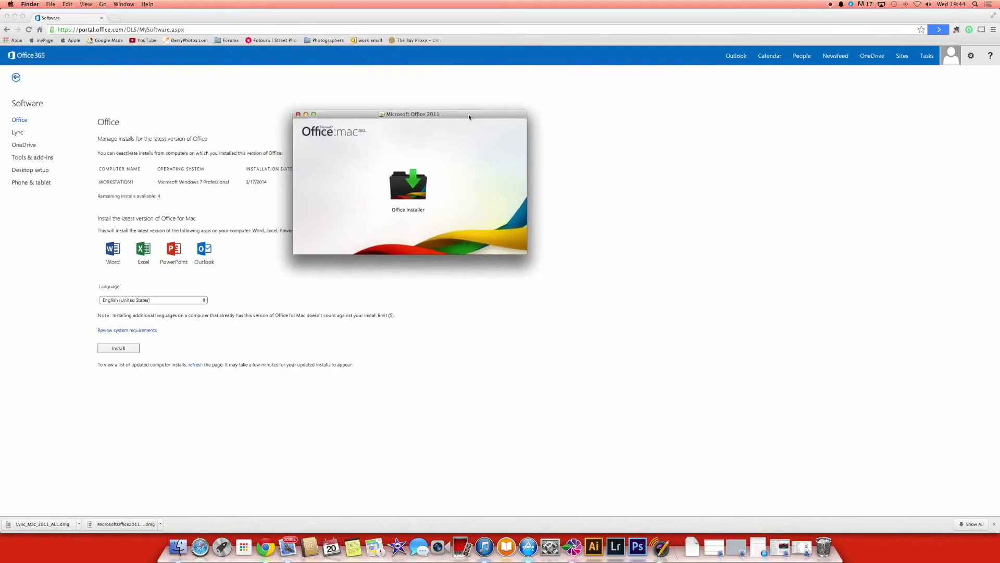
{"action": "double_click", "coordinate": [414, 182]}
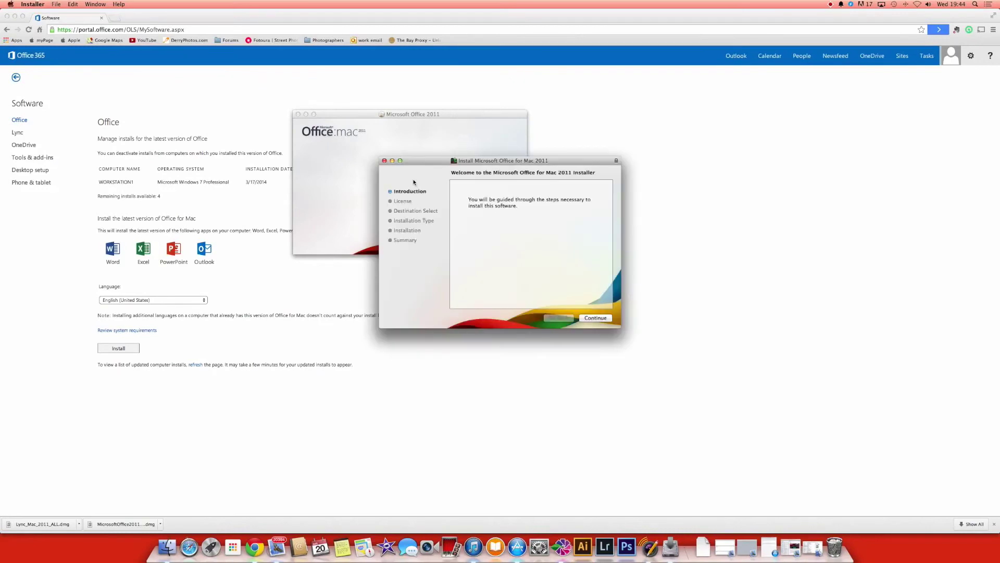
Step: Agree to the Office 2011 licence and start the standard install on Macintosh HD, closing Chrome
{"action": "left_click", "coordinate": [596, 318]}
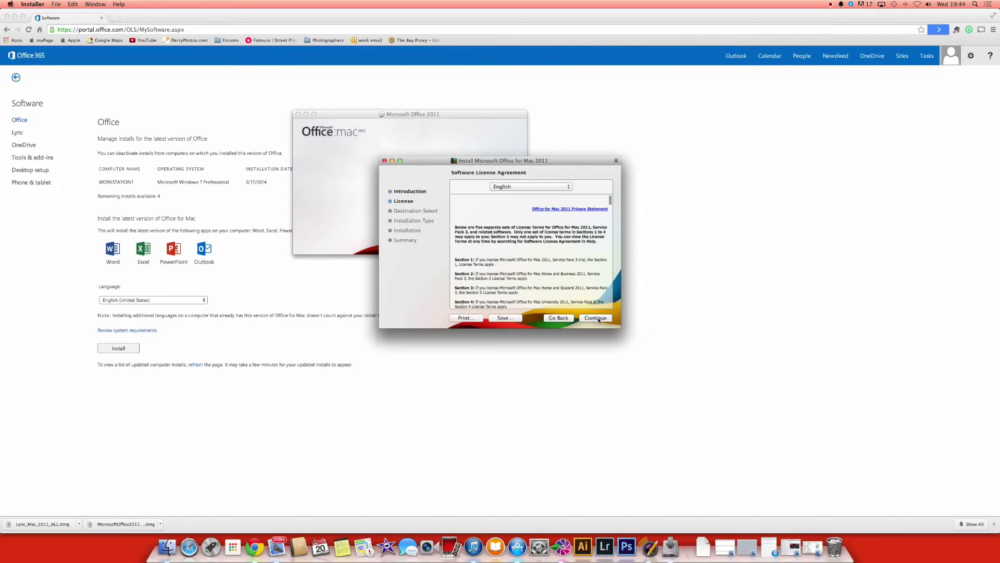
{"action": "left_click", "coordinate": [597, 318]}
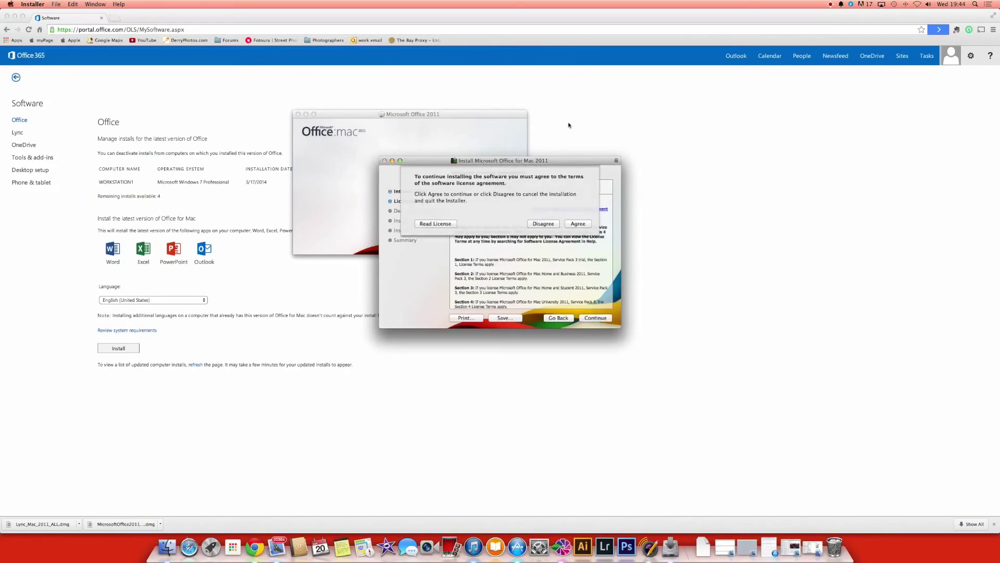
{"action": "left_click", "coordinate": [574, 225]}
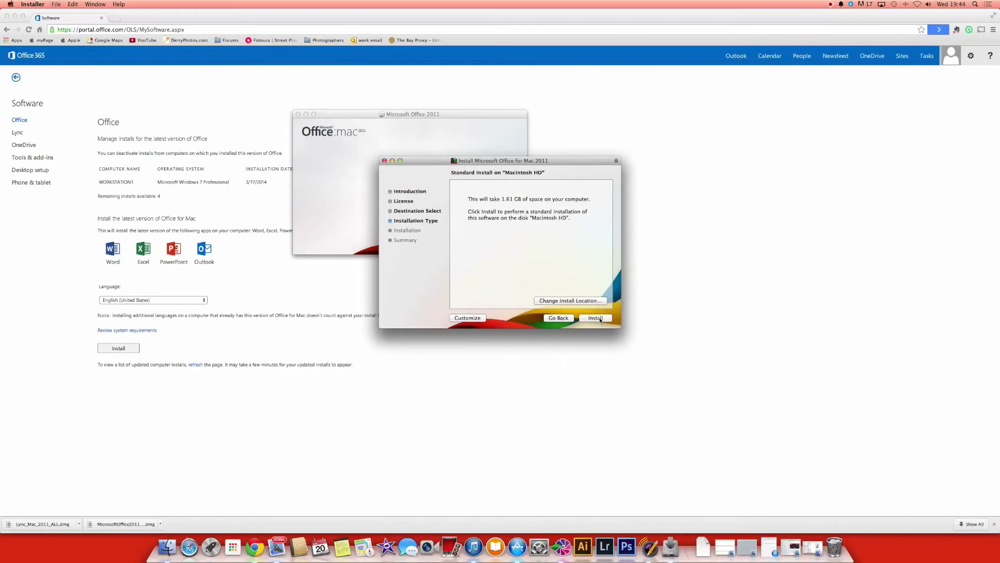
{"action": "left_click", "coordinate": [599, 318]}
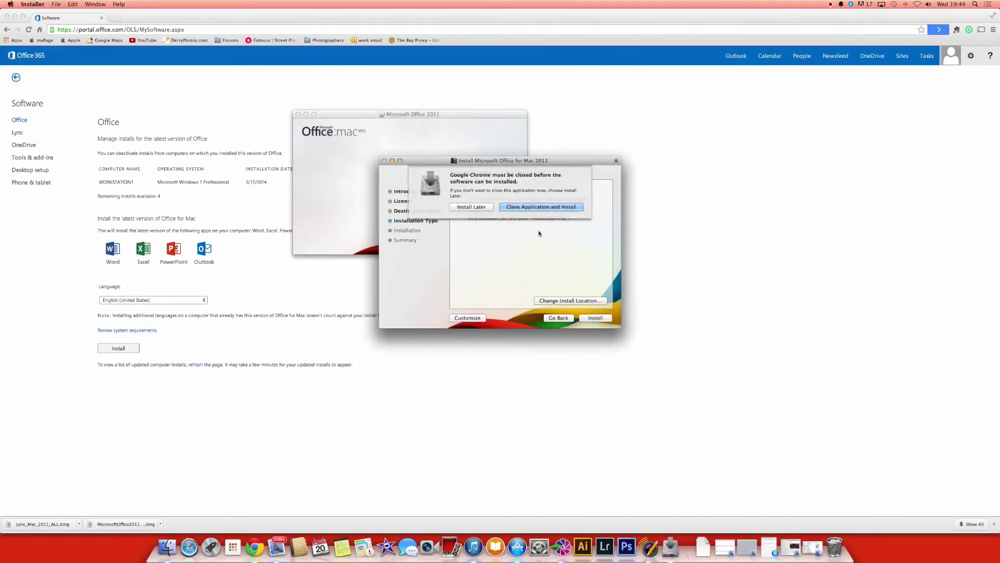
{"action": "left_click", "coordinate": [533, 206]}
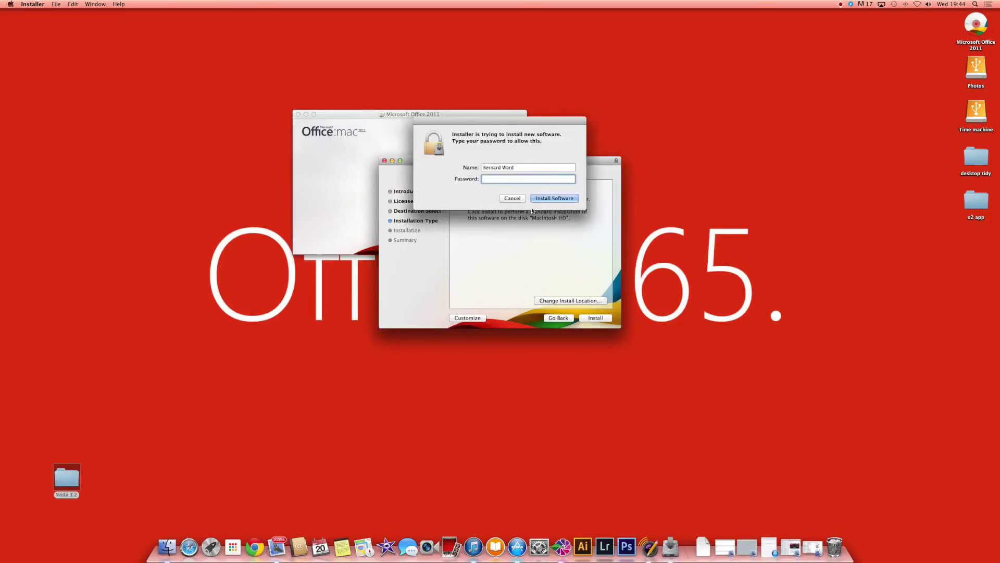
Step: Authorize the installation with the administrator password and let Office for Mac 2011 finish installing
{"action": "type", "text": "********"}
{"action": "key", "text": "Return"}
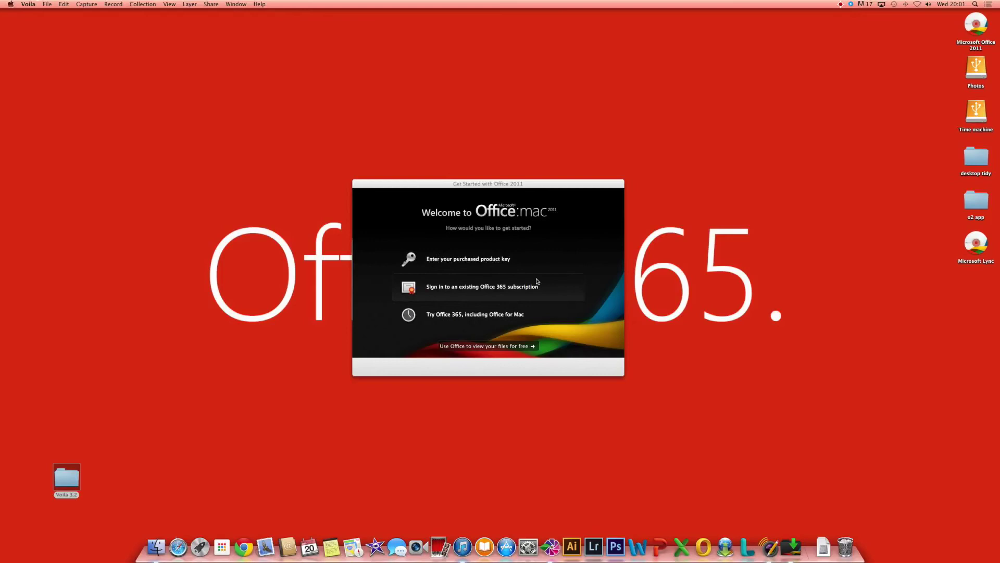
Step: Activate Office with the existing Office 365 account's e-mail and password, then allow contacts access
{"action": "left_click", "coordinate": [472, 292]}
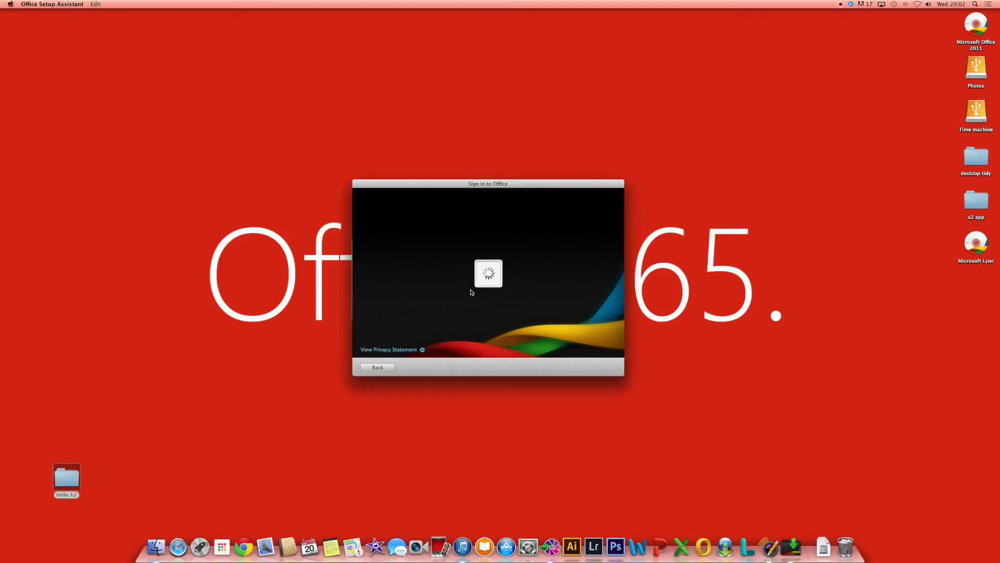
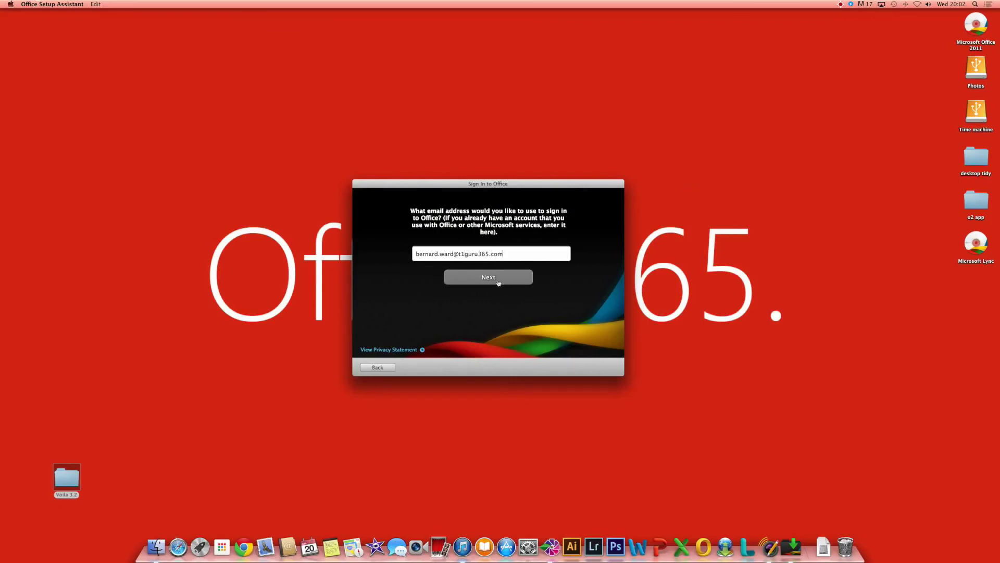
{"action": "left_click", "coordinate": [498, 279]}
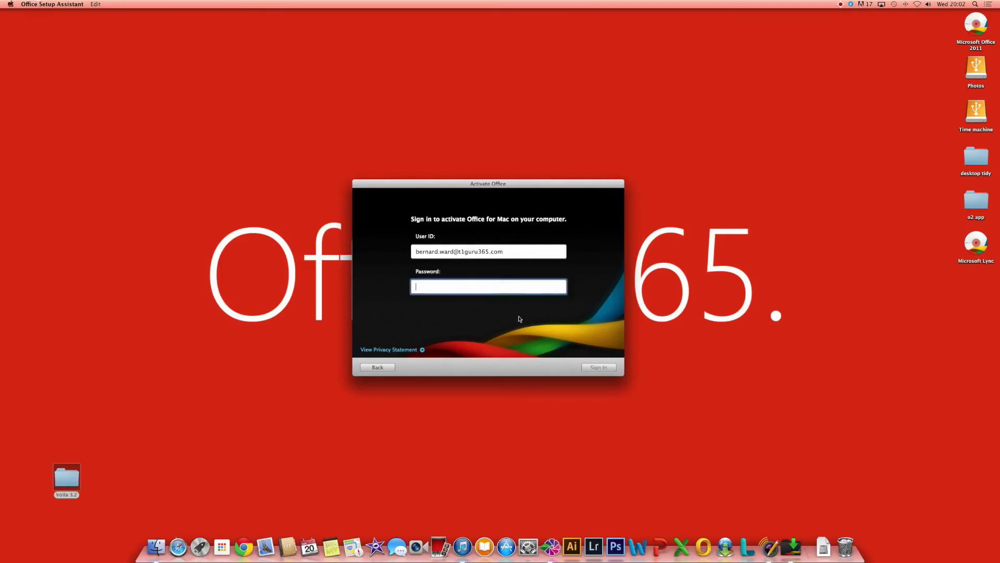
{"action": "type", "text": "••••••••••"}
{"action": "left_click", "coordinate": [606, 367]}
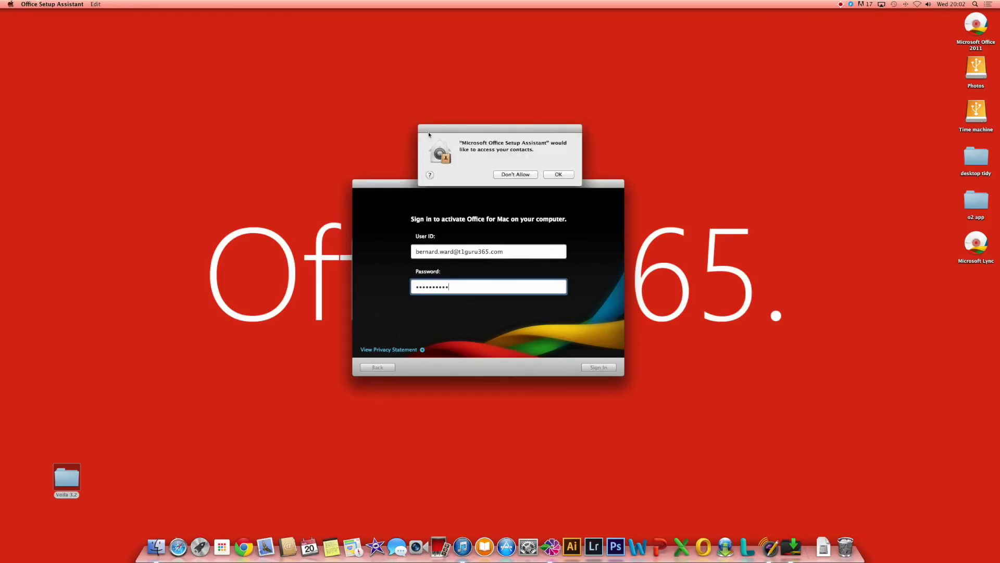
{"action": "left_click_drag", "start_coordinate": [508, 131], "coordinate": [500, 116]}
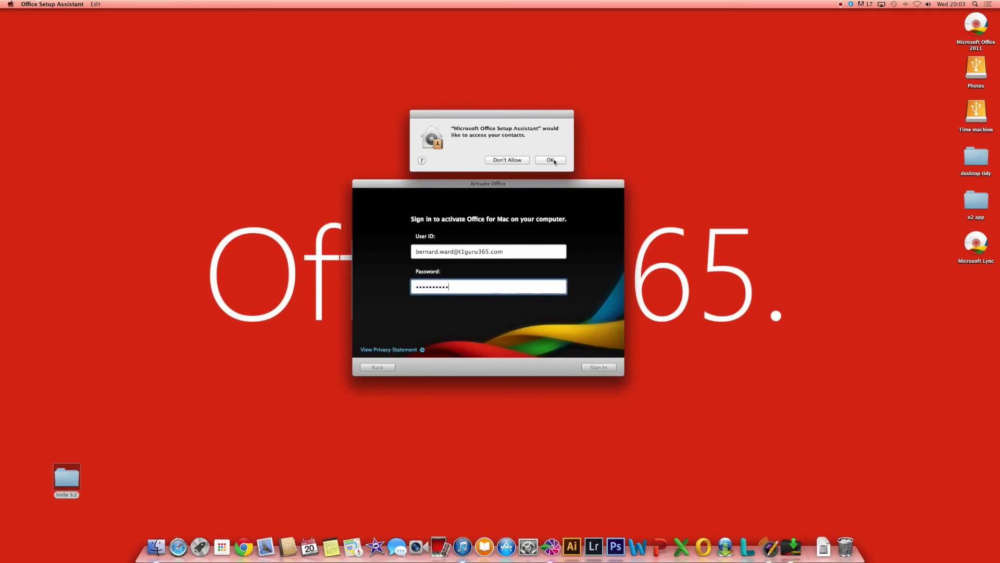
{"action": "left_click", "coordinate": [554, 160]}
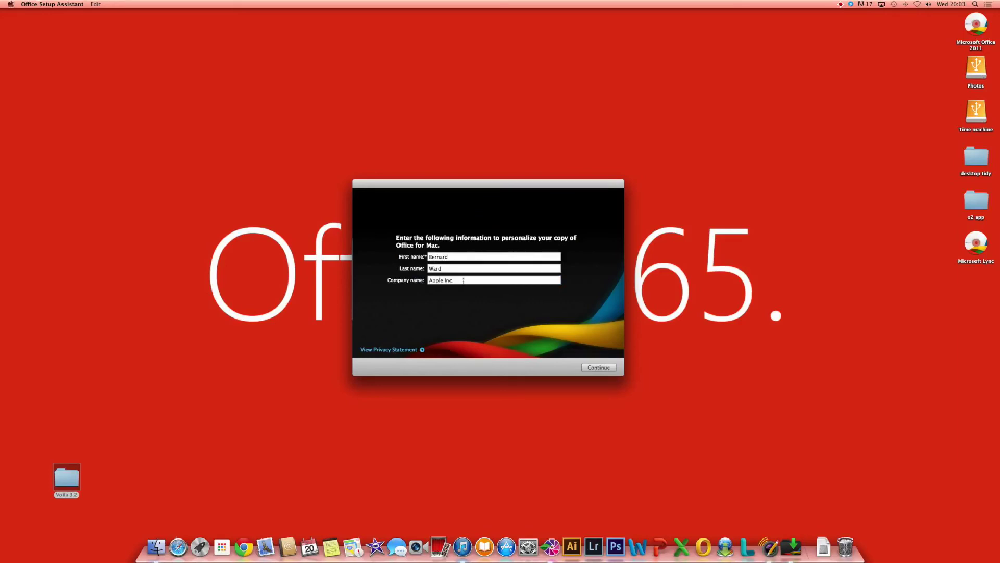
Step: Change the company name to 'OTelefon' in the personalization details
{"action": "left_click", "coordinate": [483, 280]}
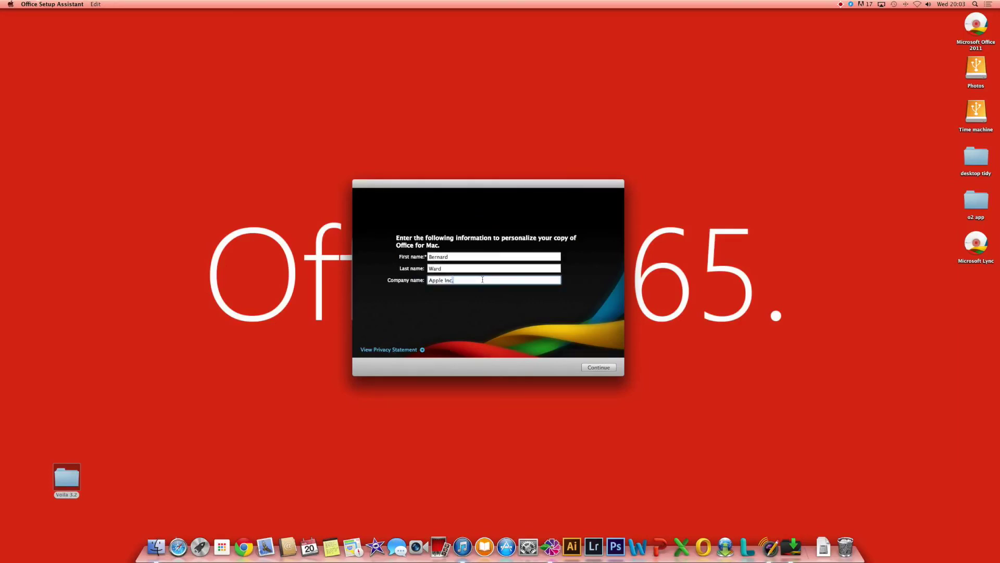
{"action": "type", "text": "O"}
{"action": "type", "text": "Telefonica"}
{"action": "left_click", "coordinate": [593, 367]}
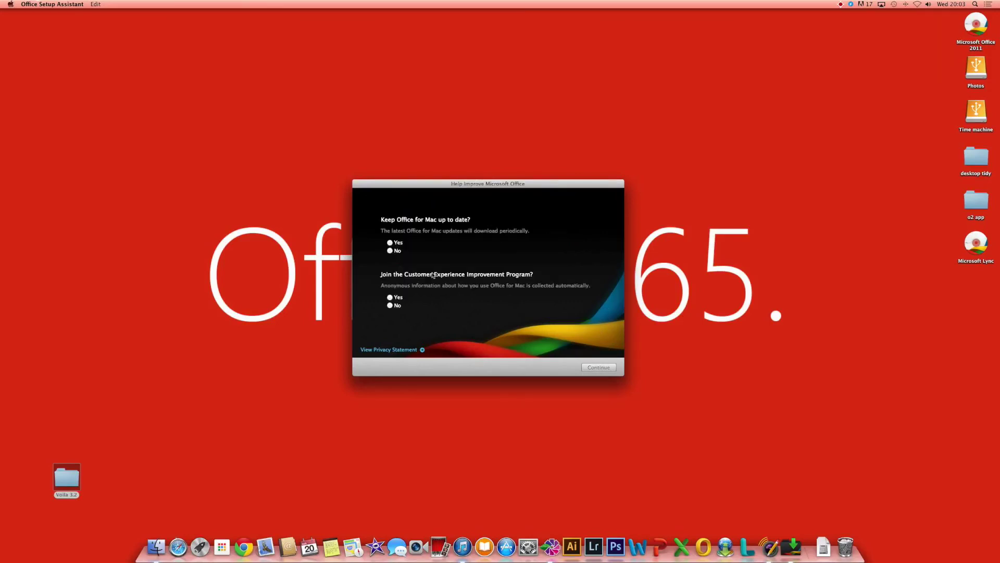
Step: Opt in to automatic updates and the Customer Experience Improvement Program, then finish setup
{"action": "left_click", "coordinate": [390, 243]}
{"action": "left_click", "coordinate": [390, 298]}
{"action": "left_click", "coordinate": [599, 368]}
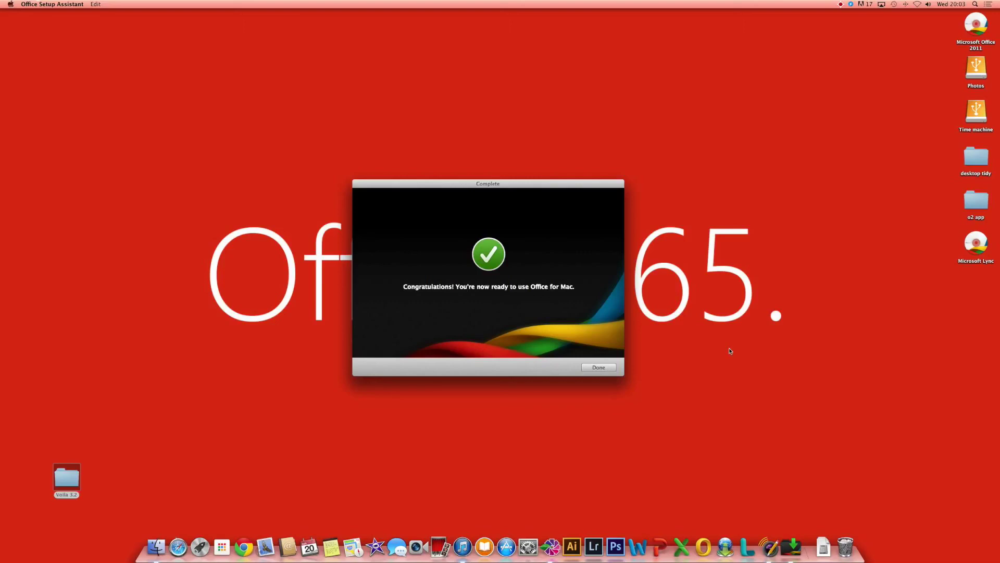
{"action": "left_click", "coordinate": [602, 368]}
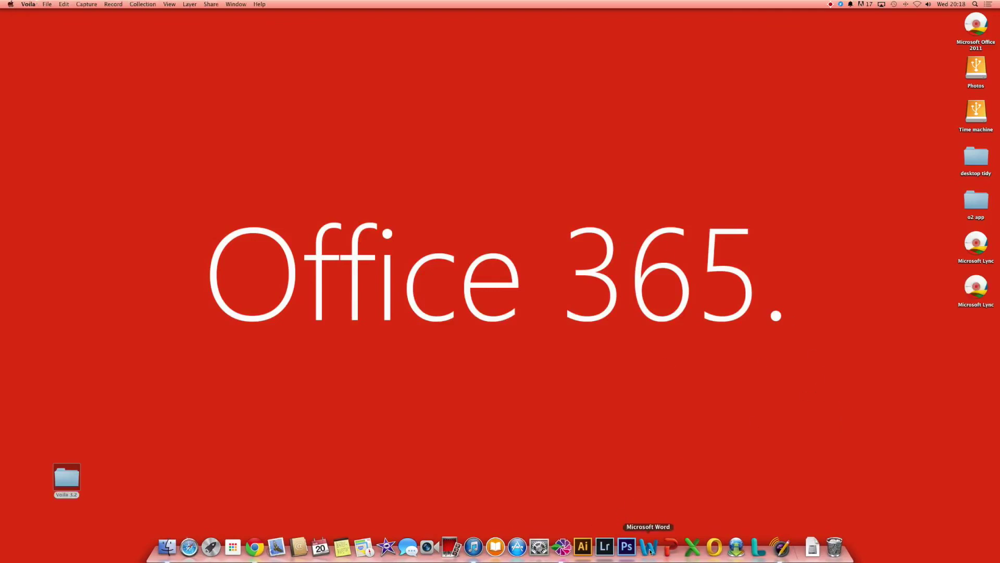
Step: Launch Word, create a blank Word Document from the gallery, and start Excel
{"action": "left_click", "coordinate": [650, 550]}
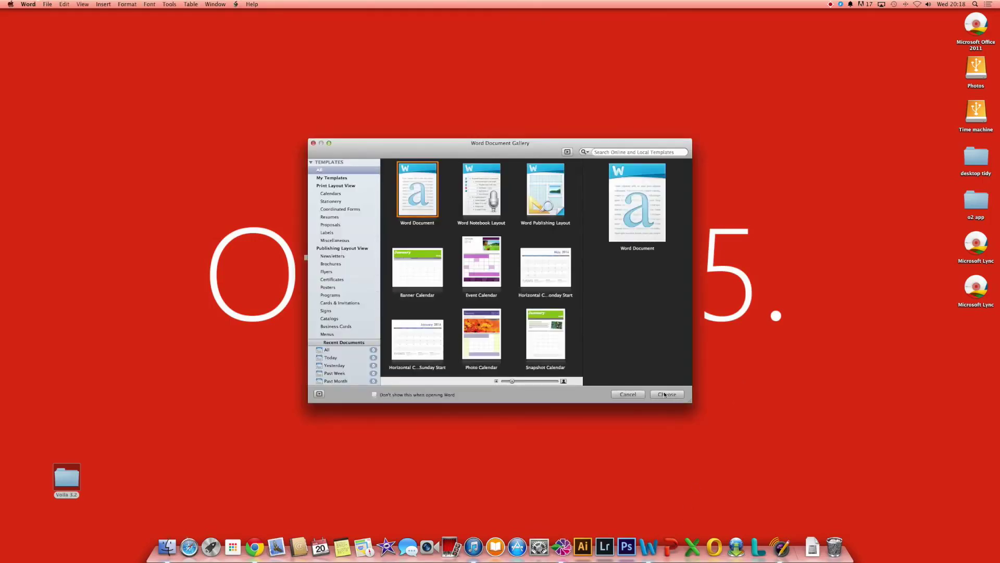
{"action": "left_click", "coordinate": [669, 393]}
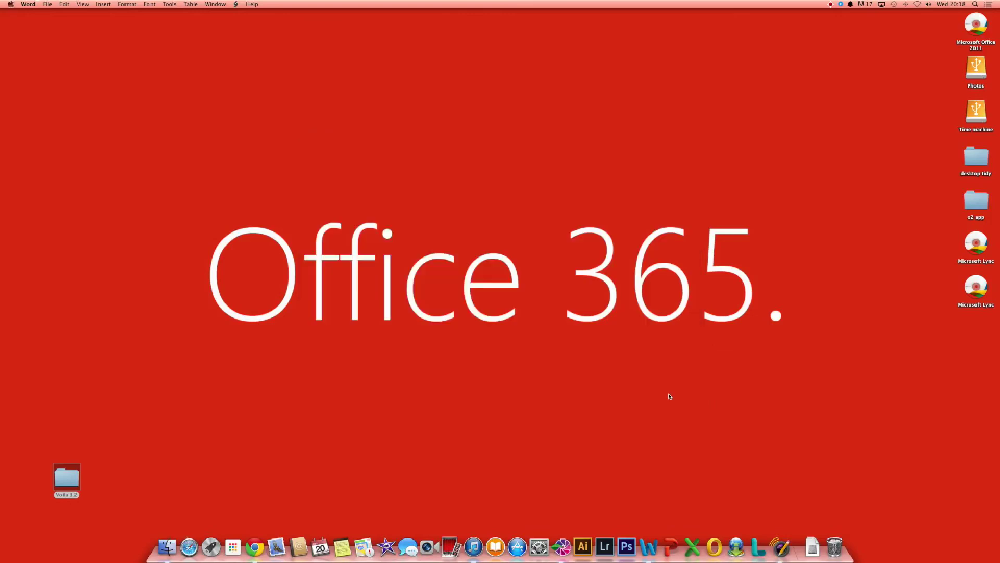
{"action": "left_click", "coordinate": [691, 547]}
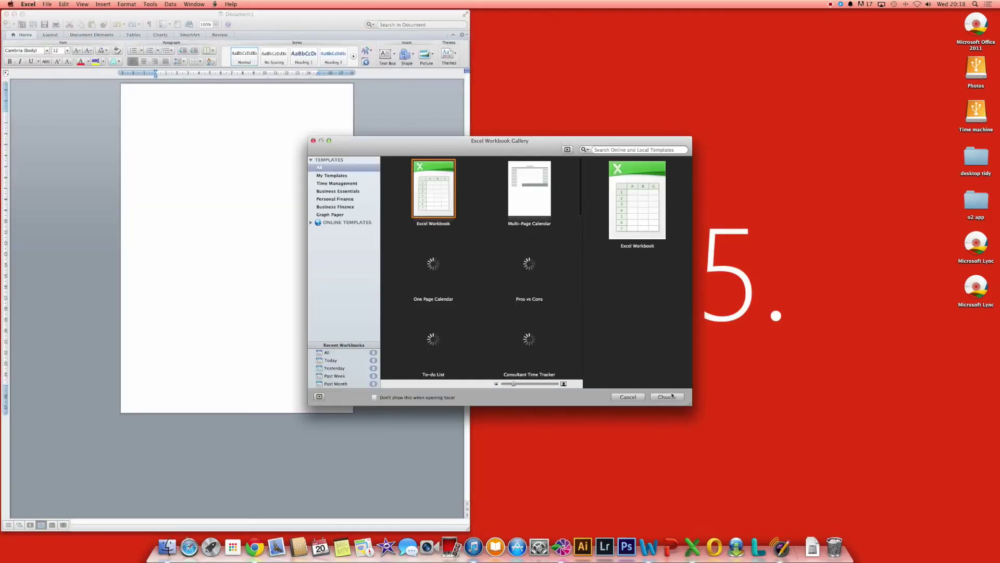
Step: Create a blank Excel Workbook from the gallery and launch Microsoft Lync
{"action": "key", "text": "Return"}
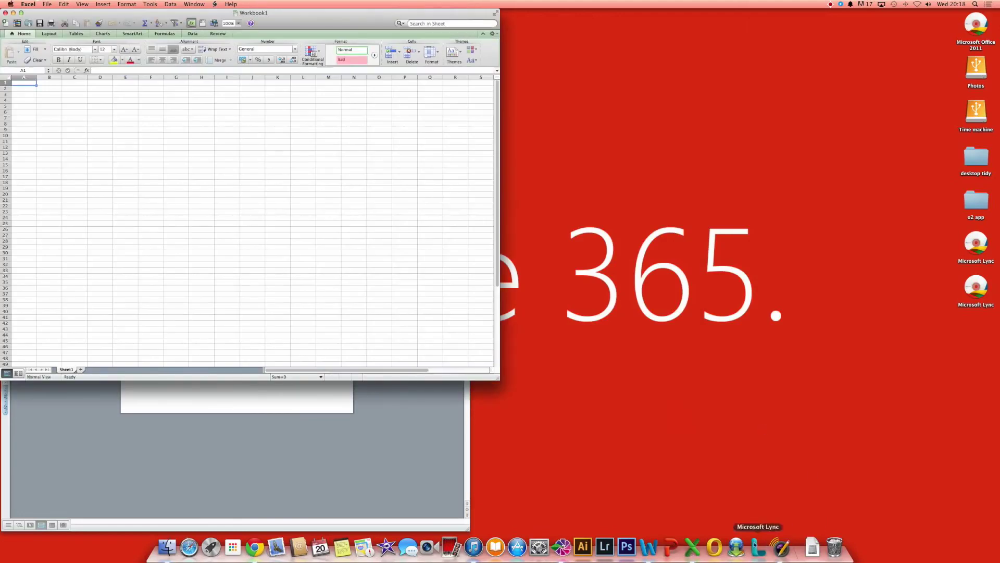
{"action": "left_click", "coordinate": [756, 548]}
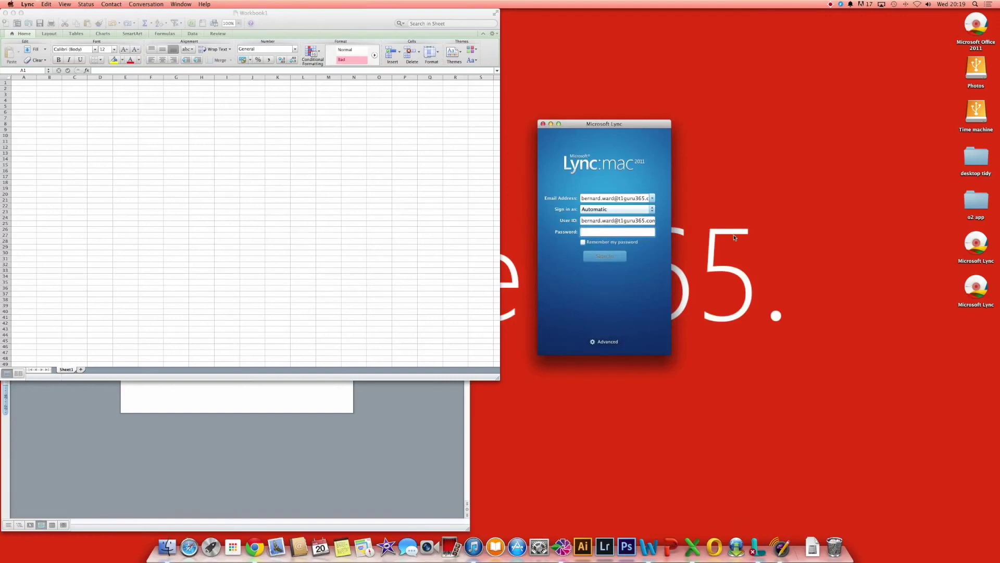
Step: Enter and correct the account password to sign in to Lync, then go back to the blank Excel workbook
{"action": "type", "text": "•••••••"}
{"action": "key", "text": "BackSpace"}
{"action": "key", "text": "BackSpace"}
{"action": "key", "text": "BackSpace"}
{"action": "key", "text": "BackSpace"}
{"action": "key", "text": "BackSpace"}
{"action": "key", "text": "BackSpace"}
{"action": "key", "text": "BackSpace"}
{"action": "key", "text": "BackSpace"}
{"action": "key", "text": "BackSpace"}
{"action": "key", "text": "BackSpace"}
{"action": "type", "text": "••••••••"}
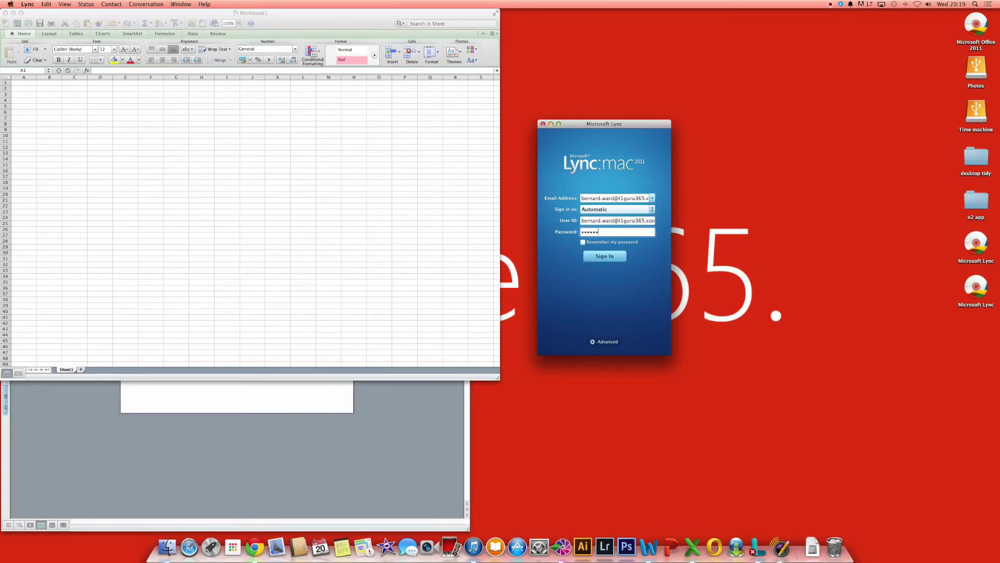
{"action": "key", "text": "Return"}
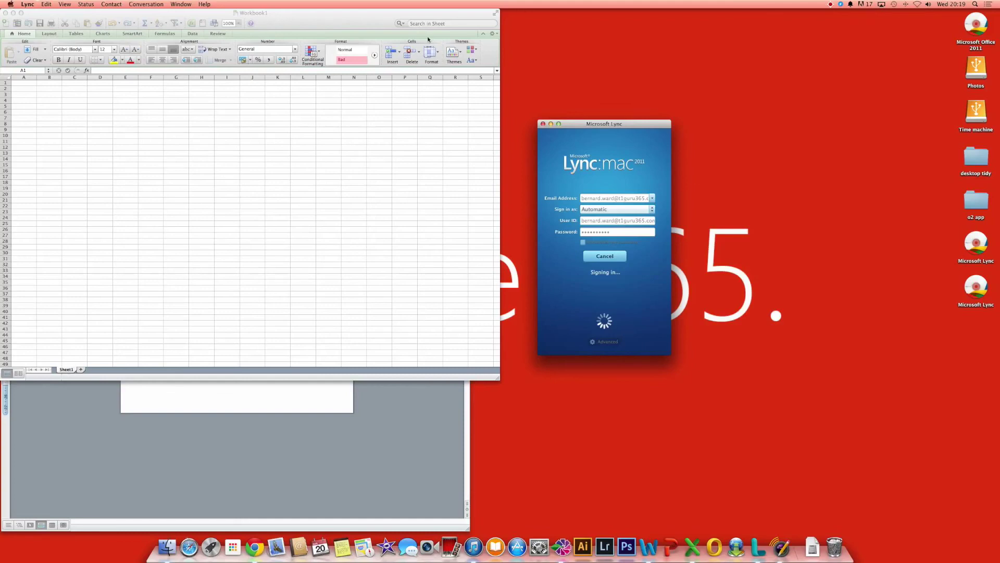
{"action": "left_click", "coordinate": [362, 21]}
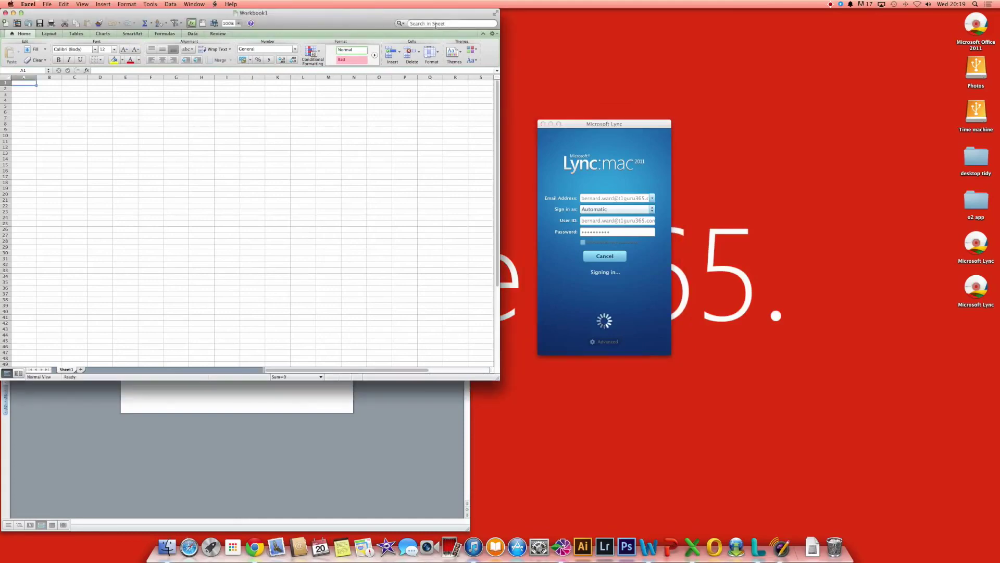